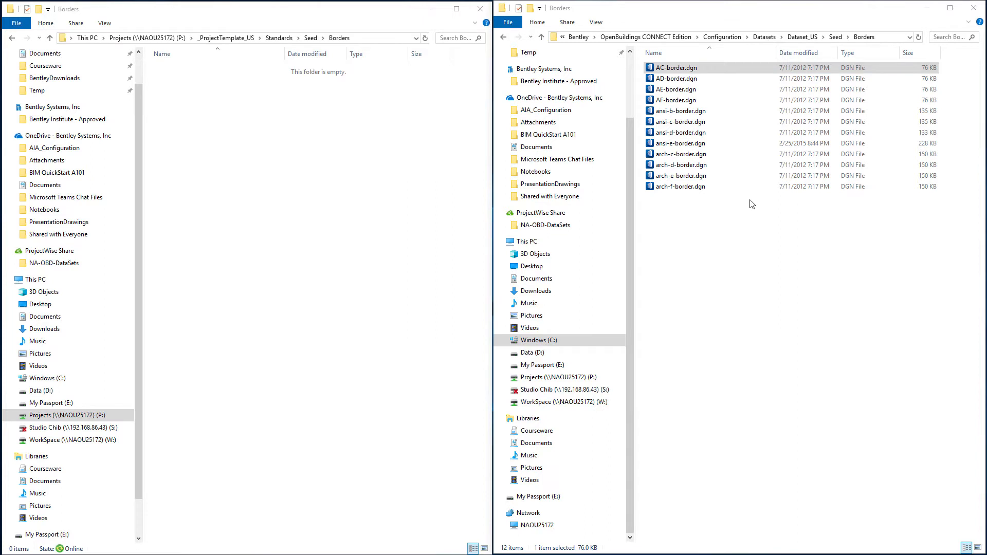
# Copy arch-f-border.dgn from the Dataset_US Seed\Borders folder into the _ProjectTemplate_US Standards\Seed\Borders folder
pyautogui.click(682, 190)
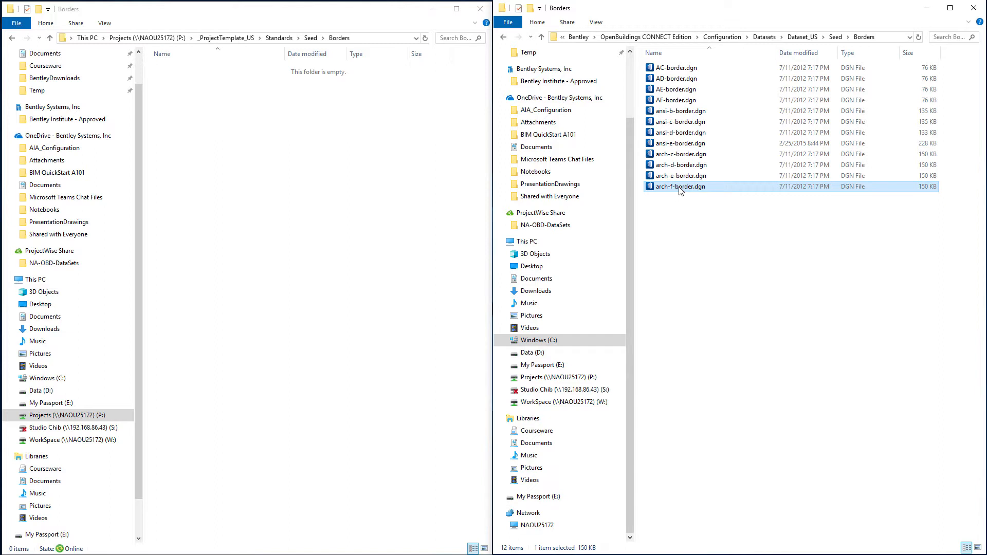
pyautogui.rightClick(681, 191)
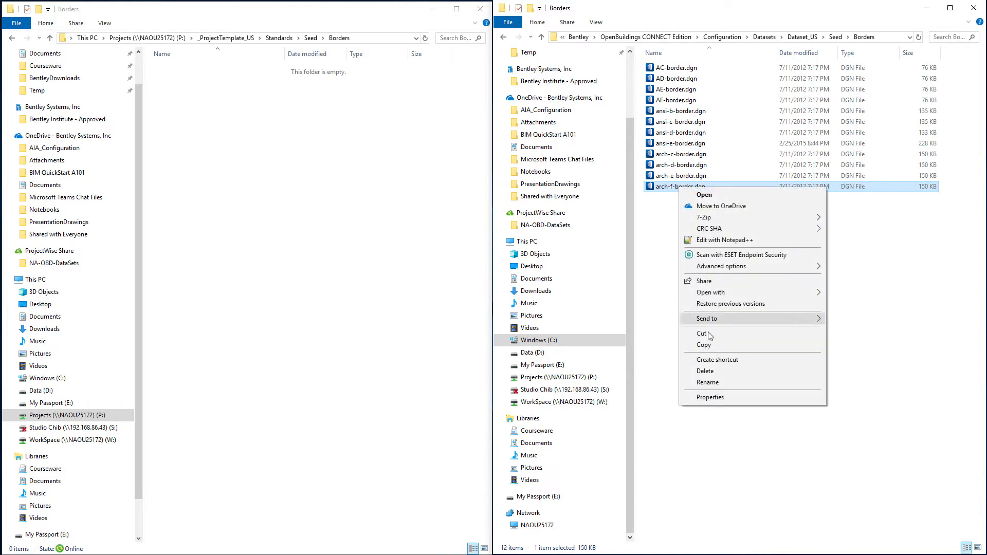
pyautogui.click(715, 346)
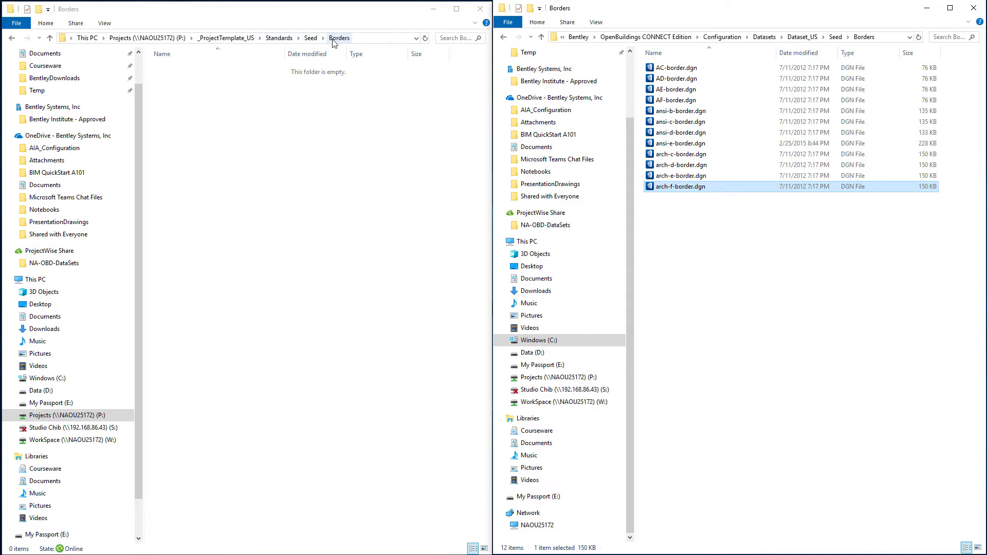
pyautogui.rightClick(195, 119)
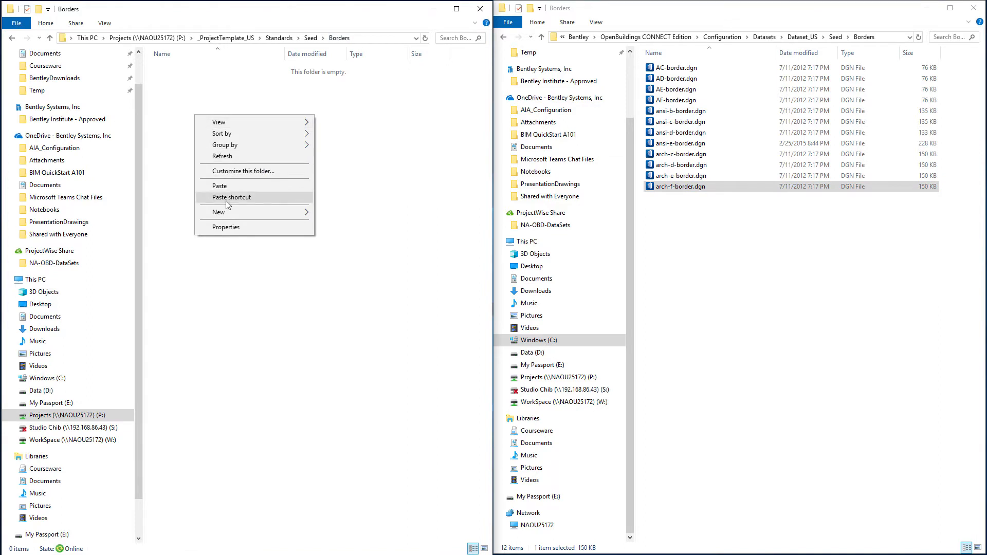
pyautogui.click(229, 187)
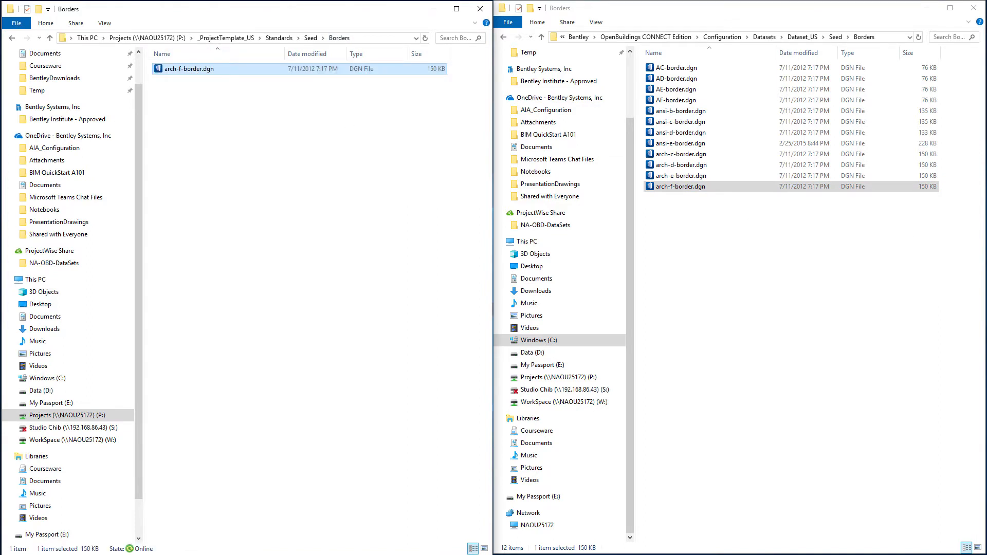
# Rename the copied border file in the project template's Borders folder as Border_project.dgn
pyautogui.click(184, 72)
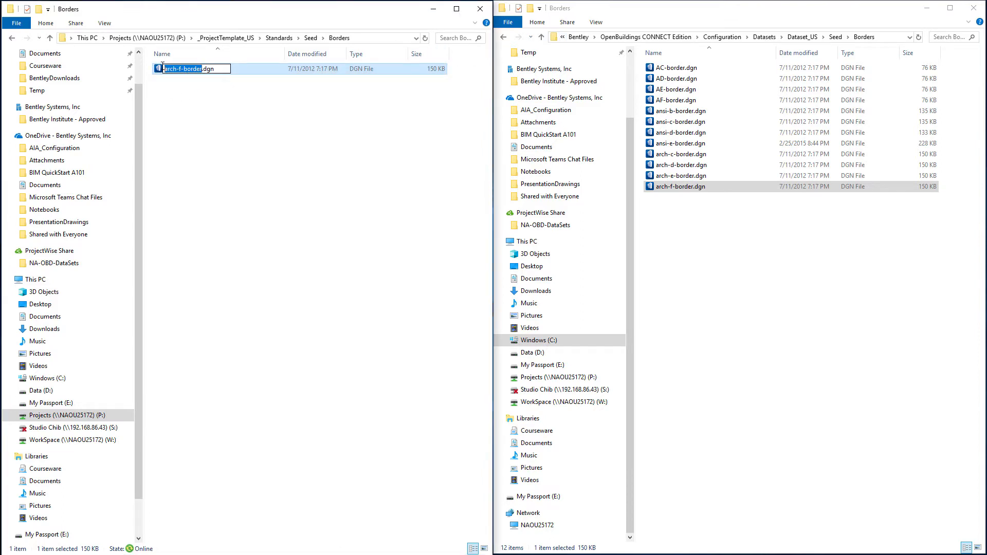
pyautogui.write('Bode')
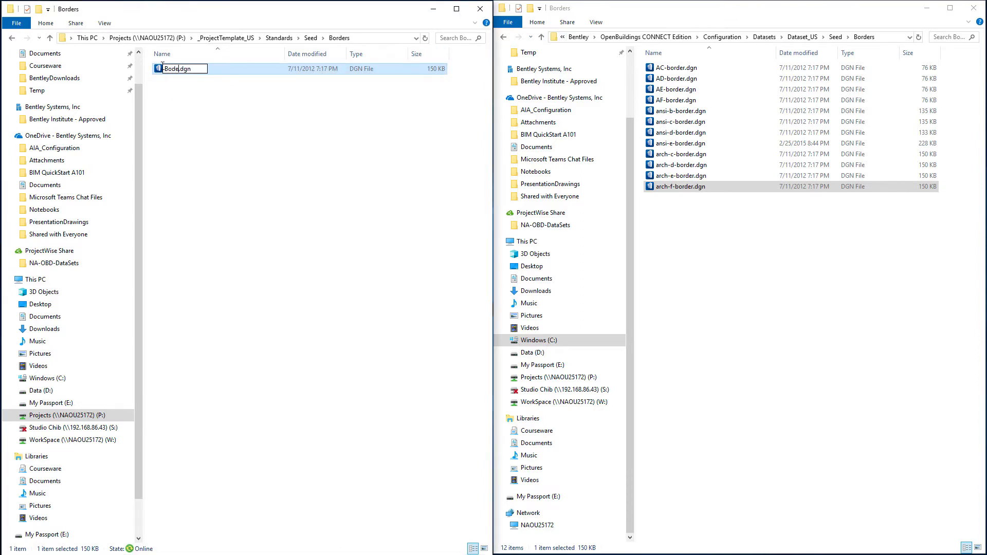
pyautogui.write('r_project')
pyautogui.click(171, 68)
pyautogui.write('r')
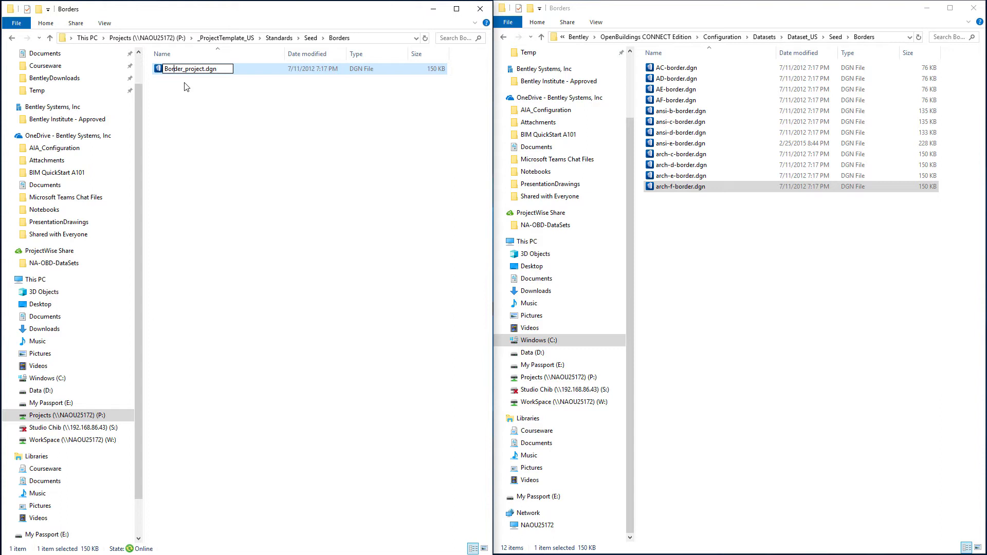
pyautogui.press('Return')
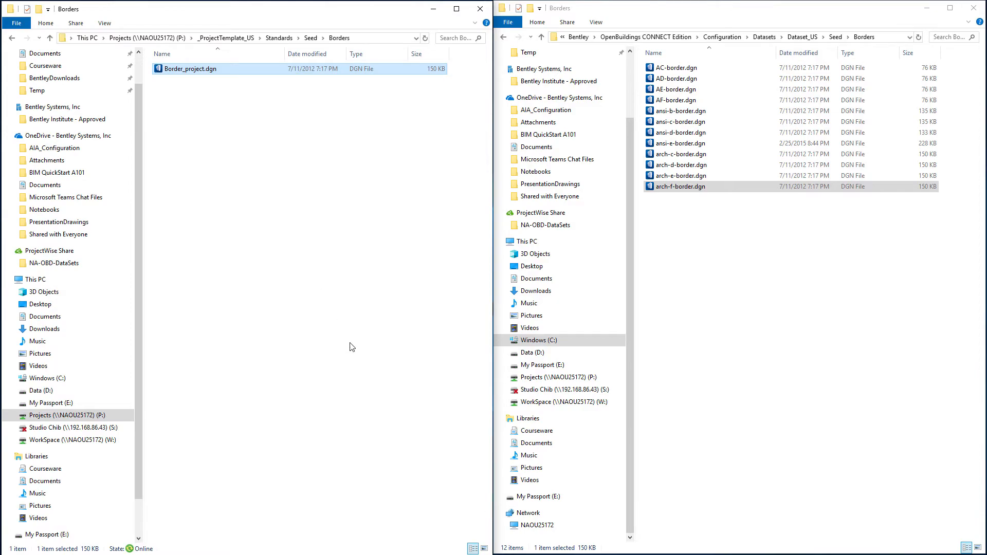
# Switch to OpenBuildings Designer and set the active WorkSpace to XYZ_WorkSpace
pyautogui.doubleClick(191, 69)
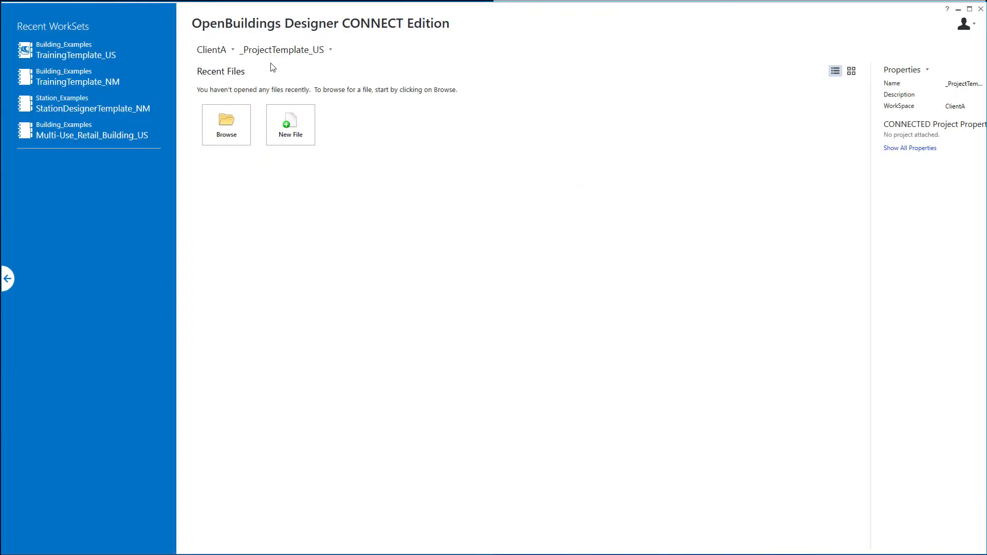
pyautogui.click(233, 50)
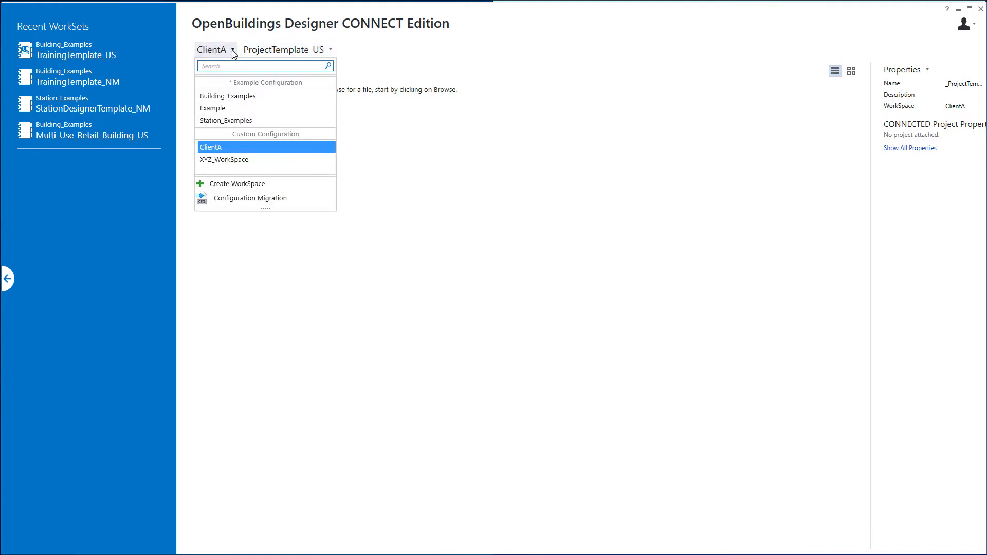
pyautogui.click(257, 160)
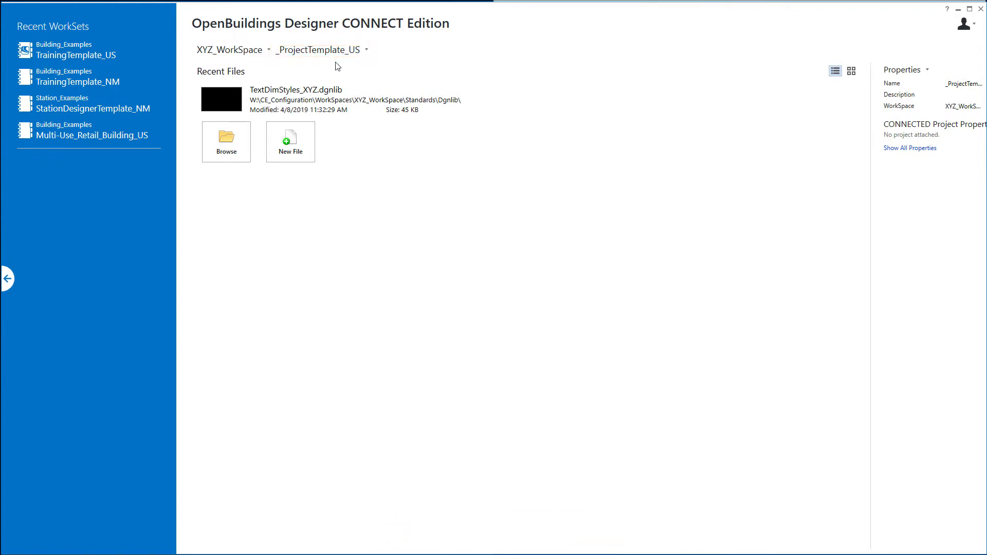
# Browse for a file to open in the Projects (P:) drive's _ProjectTemplate_US\Standards\Seed\Borders folder
pyautogui.click(234, 148)
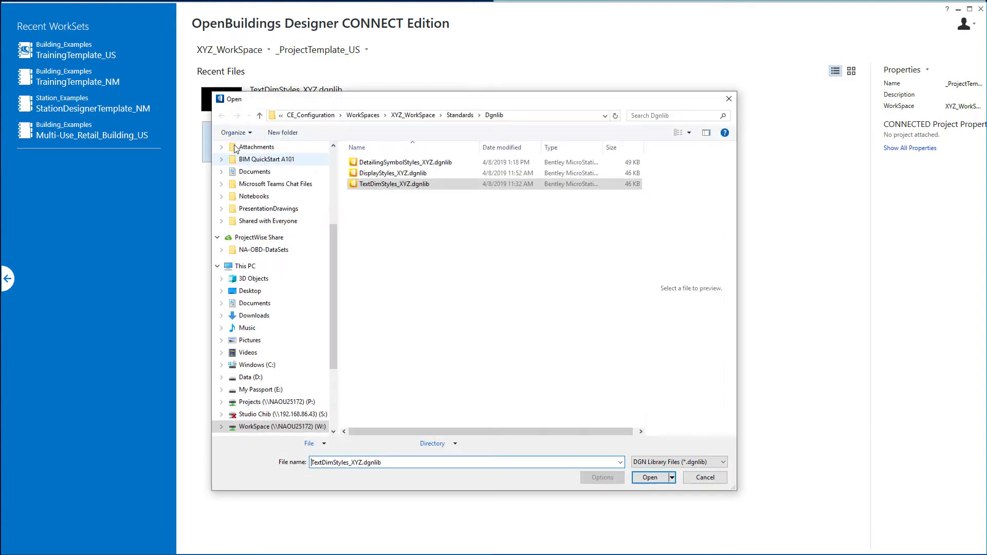
pyautogui.click(291, 403)
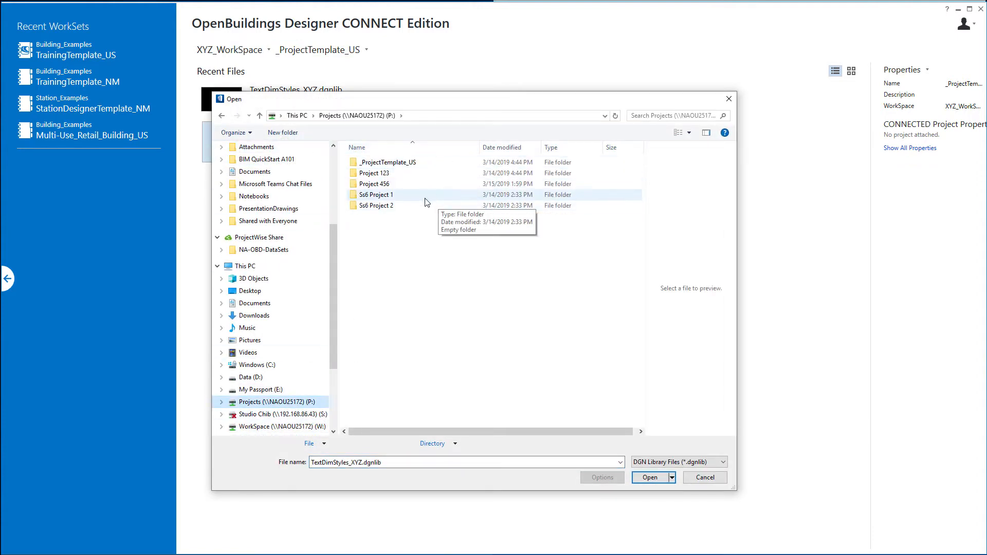
pyautogui.click(402, 164)
pyautogui.doubleClick(402, 163)
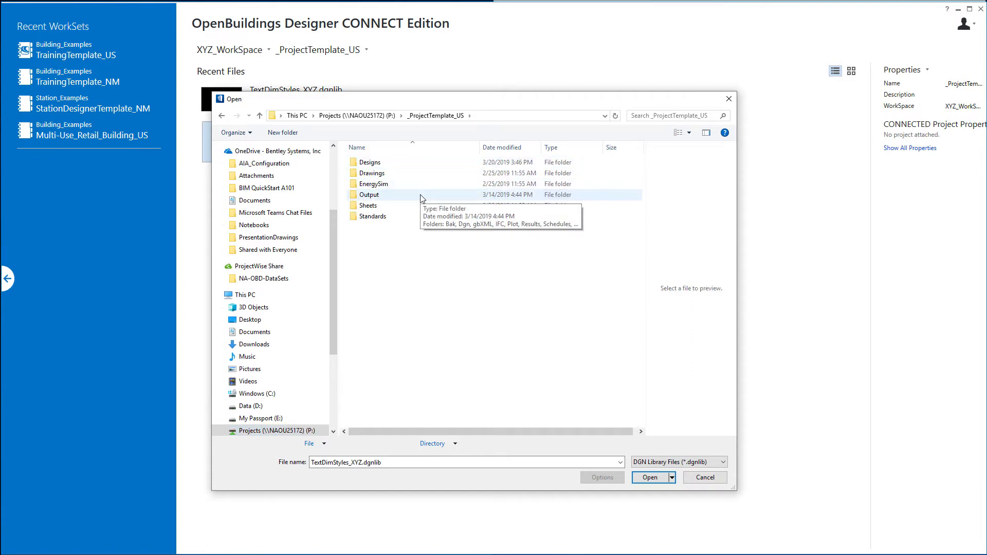
pyautogui.doubleClick(395, 218)
pyautogui.doubleClick(396, 314)
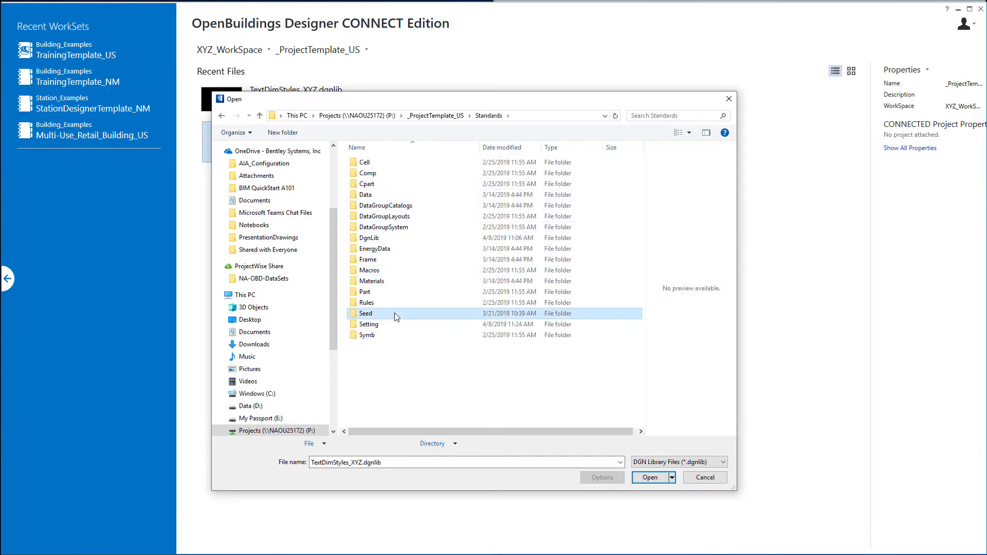
pyautogui.click(387, 164)
pyautogui.doubleClick(387, 164)
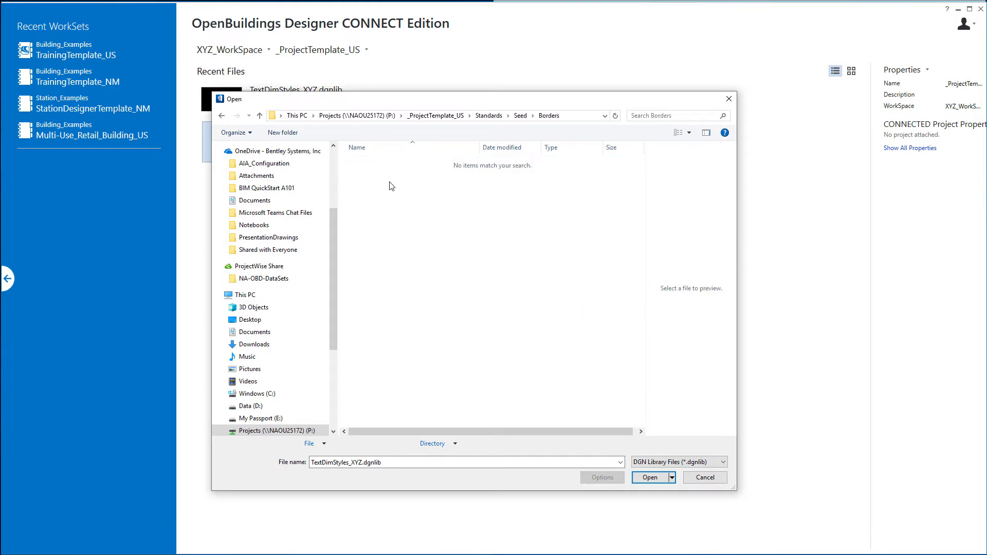
# Show all file types and open Border_project.dgn in the active WorkSpace and WorkSet
pyautogui.click(675, 463)
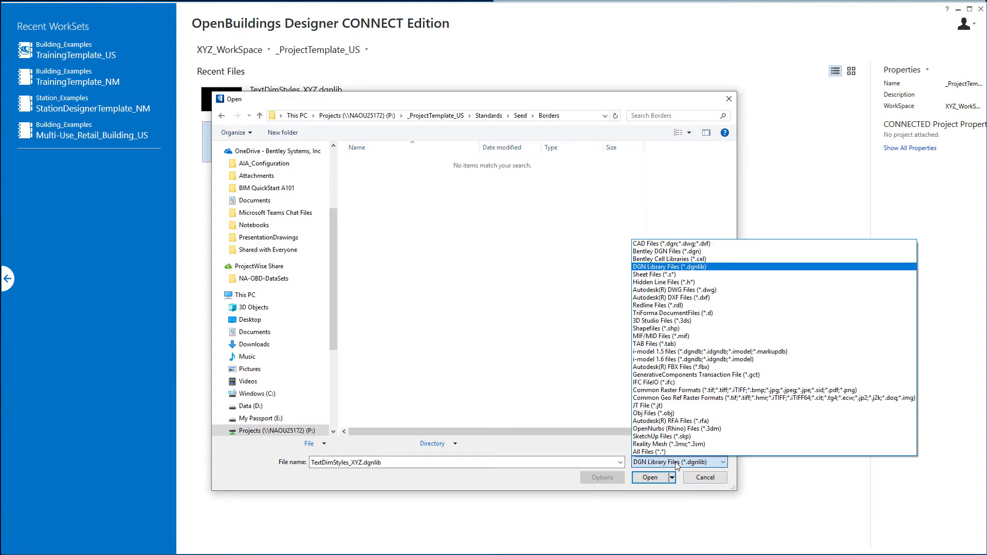
pyautogui.click(678, 457)
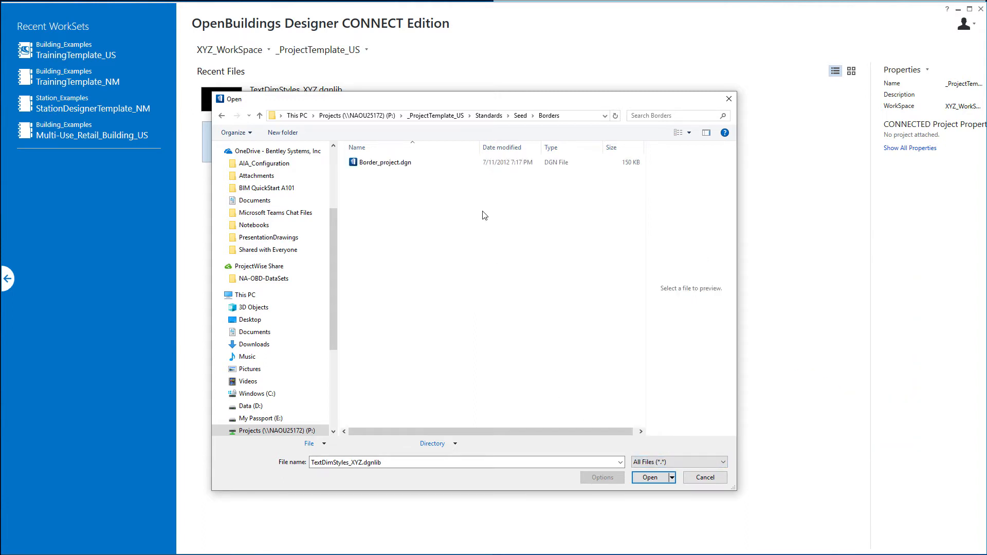
pyautogui.click(396, 171)
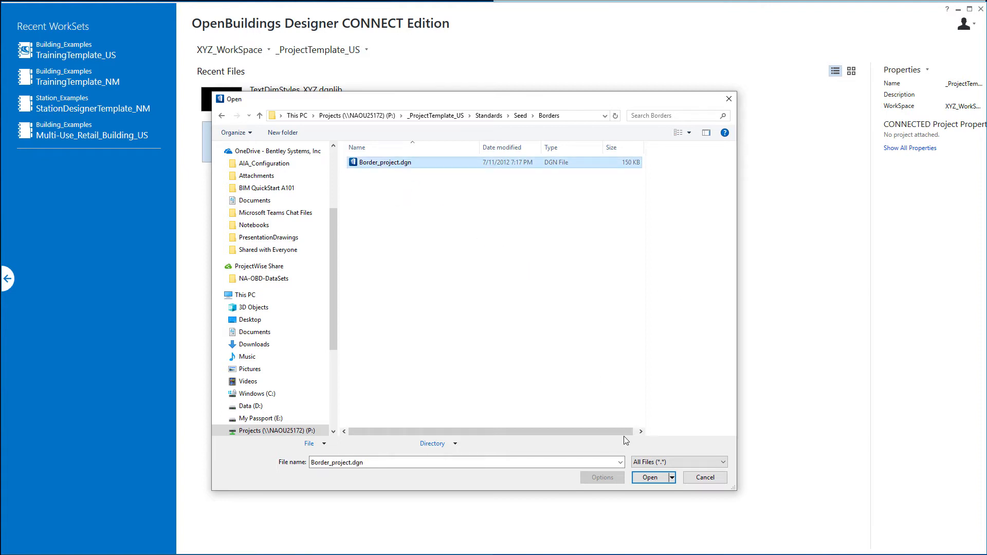
pyautogui.click(654, 480)
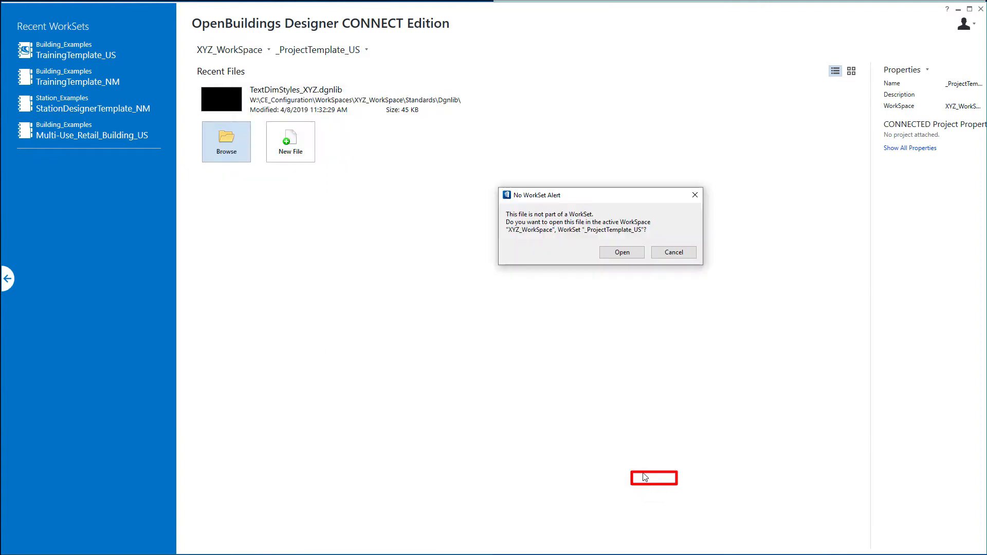
pyautogui.click(634, 251)
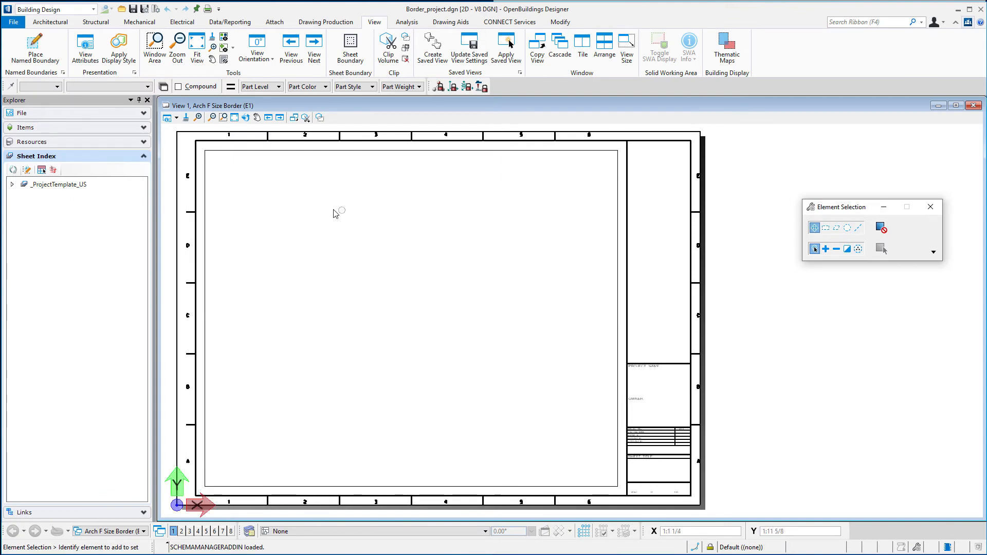
# Place a block fence over the title block's left edge and the adjoining inner border edge, spanning the sheet's full height
pyautogui.click(51, 22)
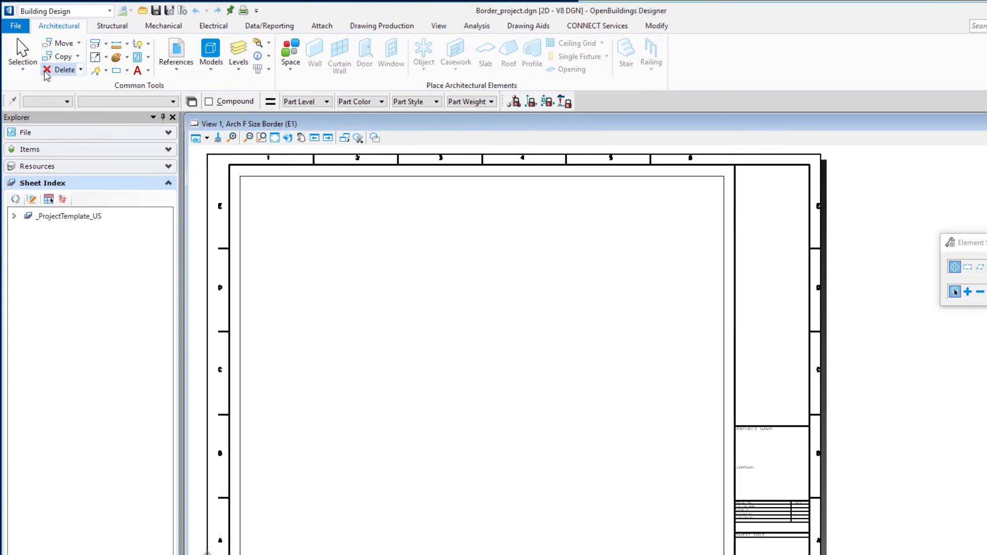
pyautogui.click(20, 60)
pyautogui.click(51, 119)
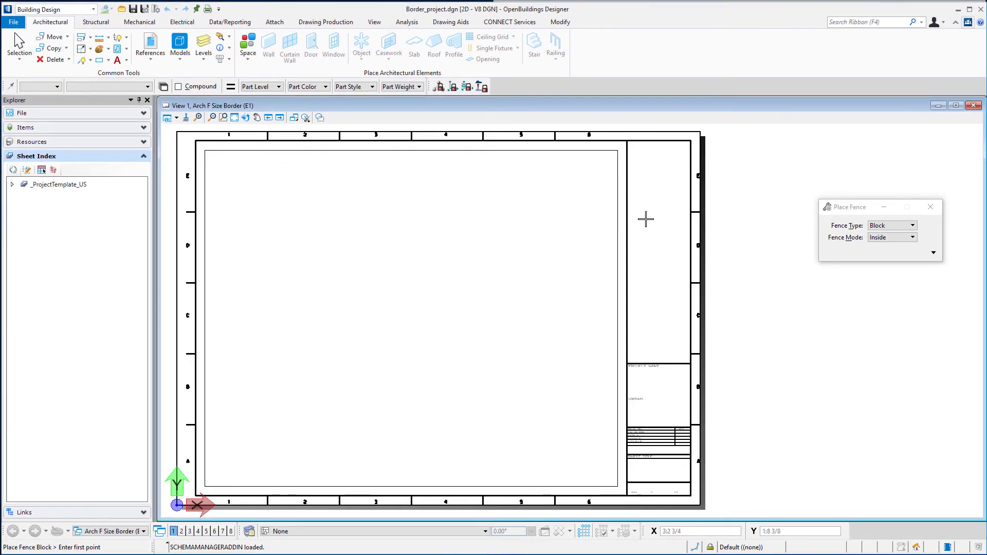
pyautogui.click(607, 135)
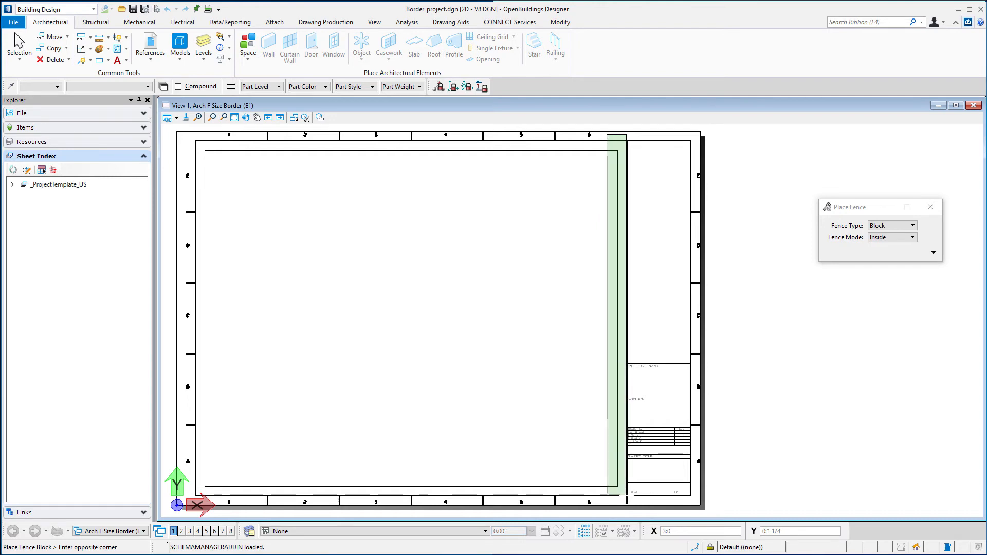
pyautogui.click(666, 502)
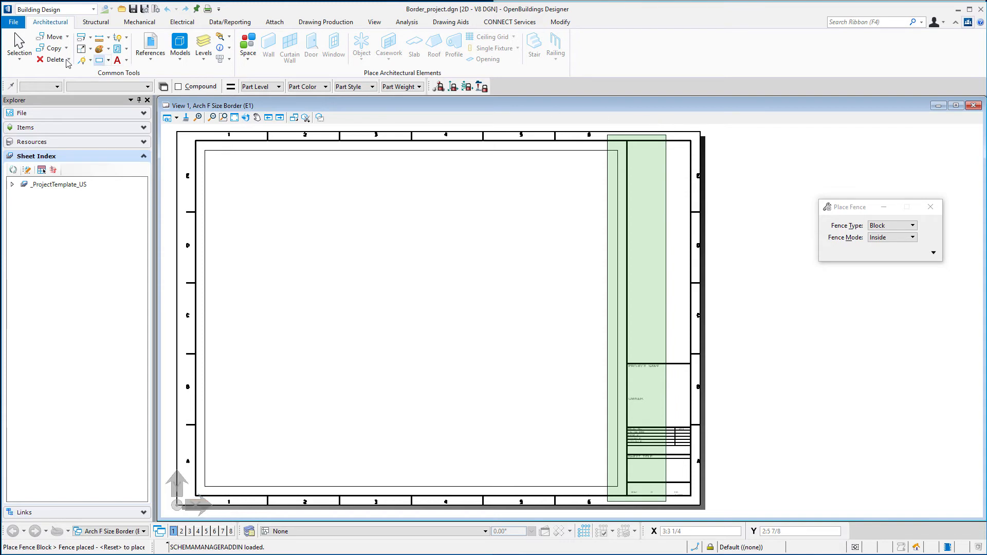
# Stretch the fence contents :3 along X toward the sheet's right edge to narrow the title block, with Stretch Cells enabled
pyautogui.click(21, 59)
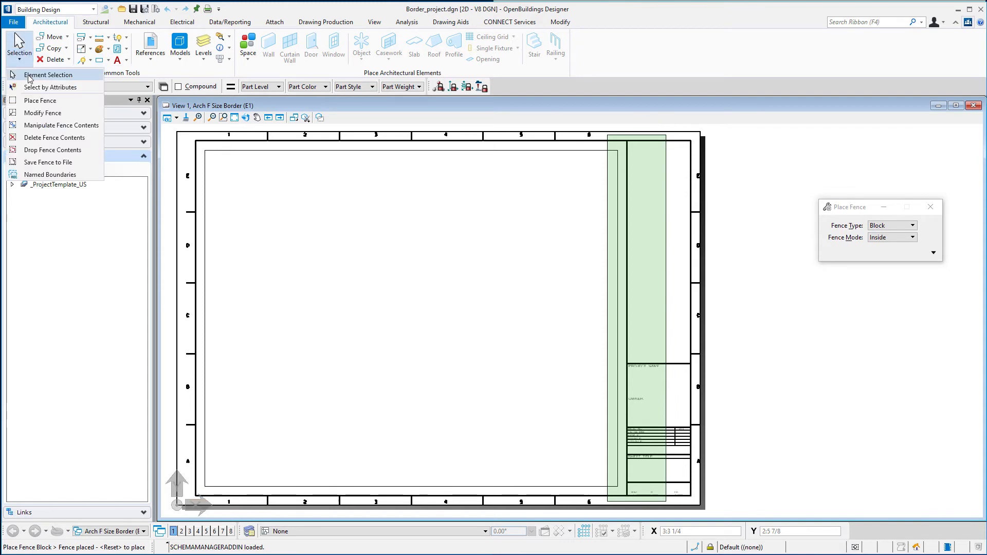
pyautogui.click(47, 126)
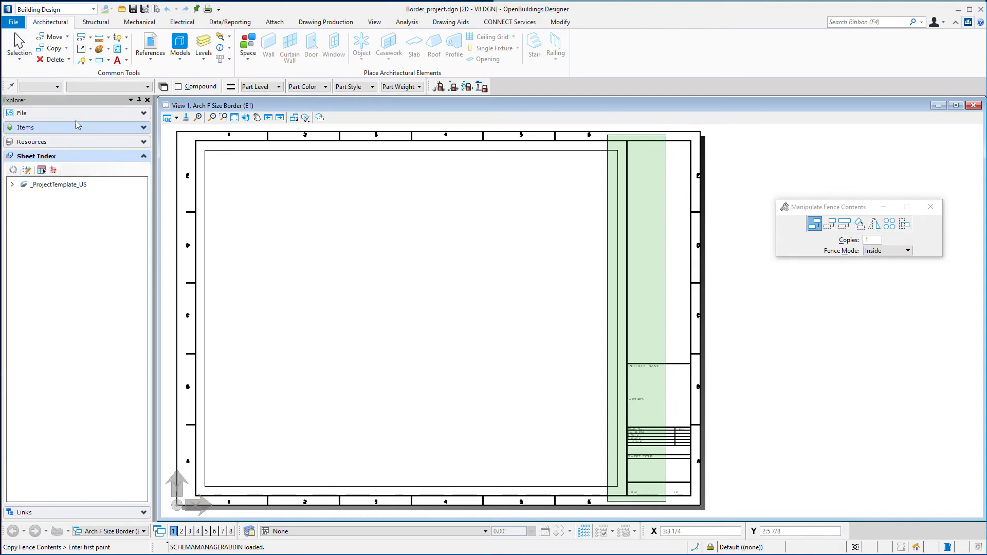
pyautogui.click(907, 228)
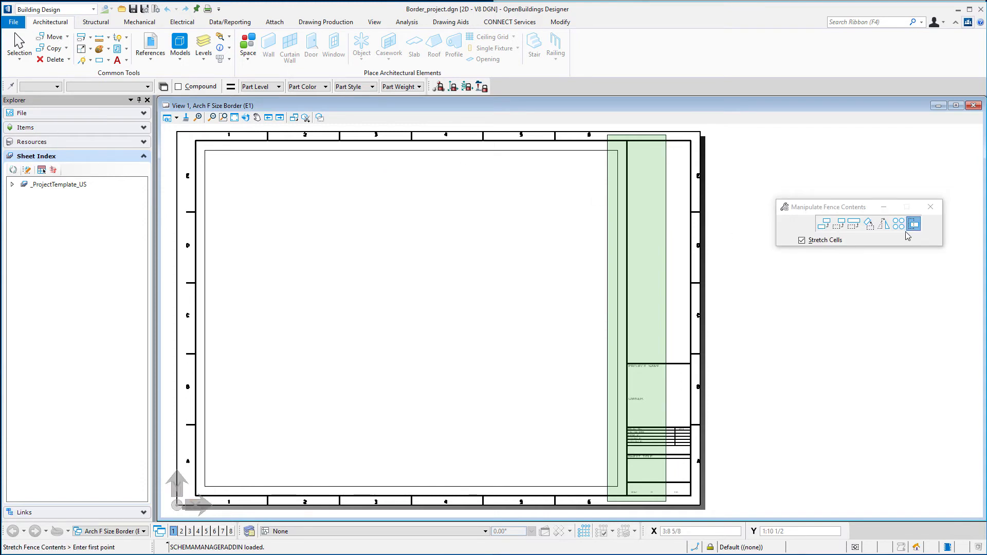
pyautogui.click(627, 142)
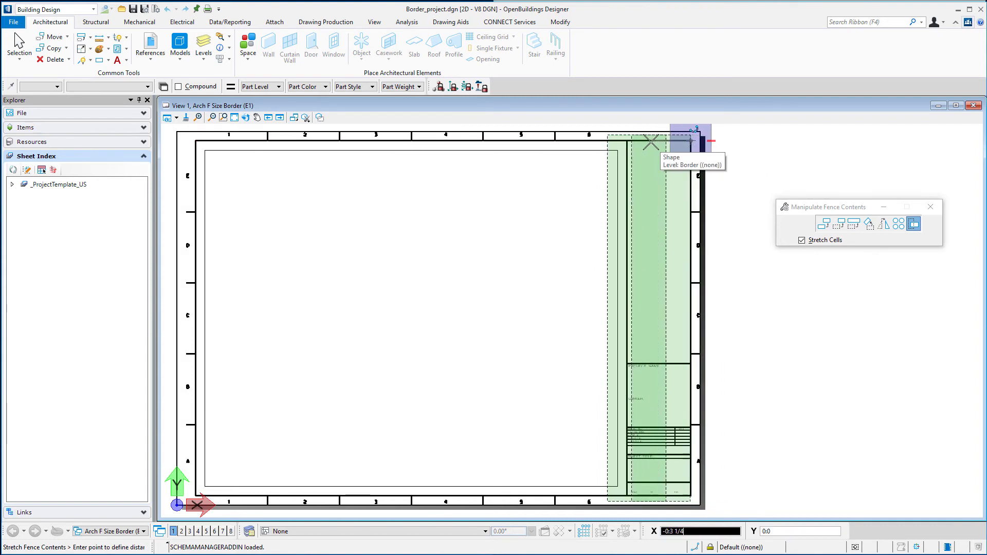
pyautogui.write('3')
pyautogui.click(651, 143)
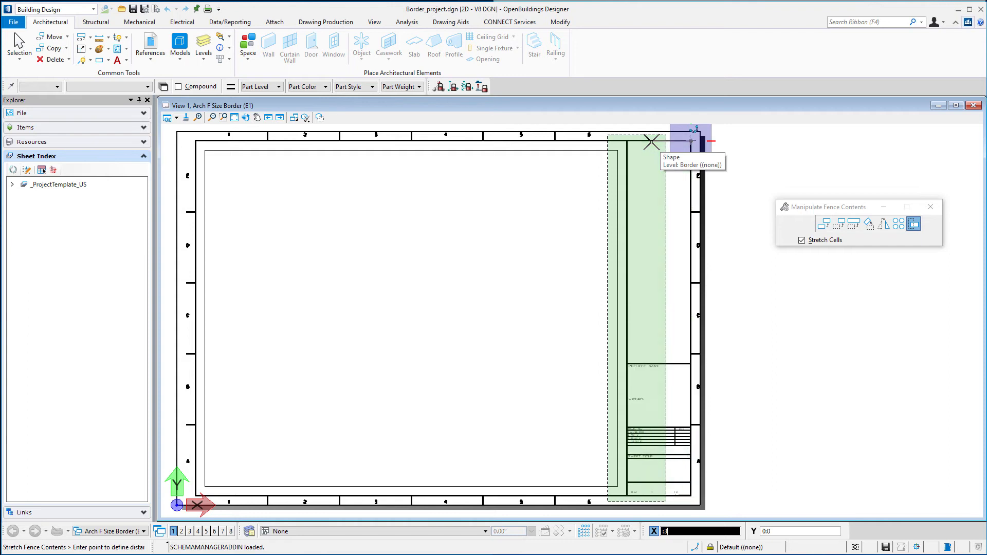
pyautogui.rightClick(726, 157)
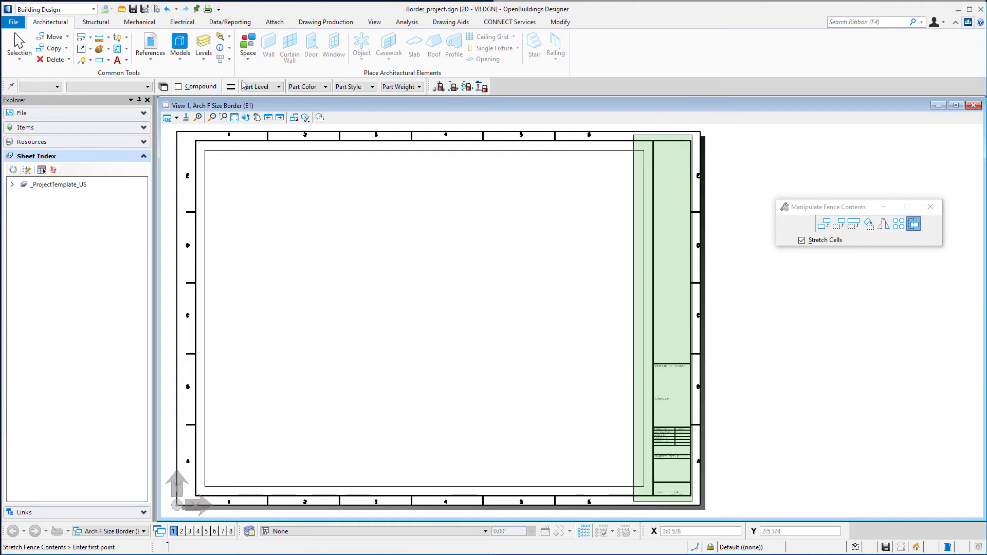
# Remove the fence and delete the thin inner border rectangle and the tick lines between the sheet's grid labels
pyautogui.click(24, 63)
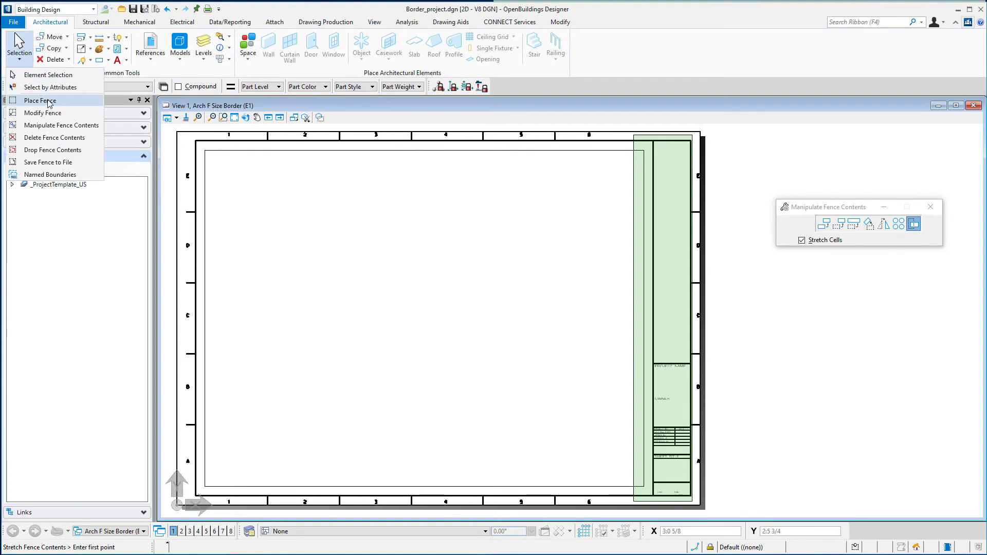
pyautogui.click(41, 100)
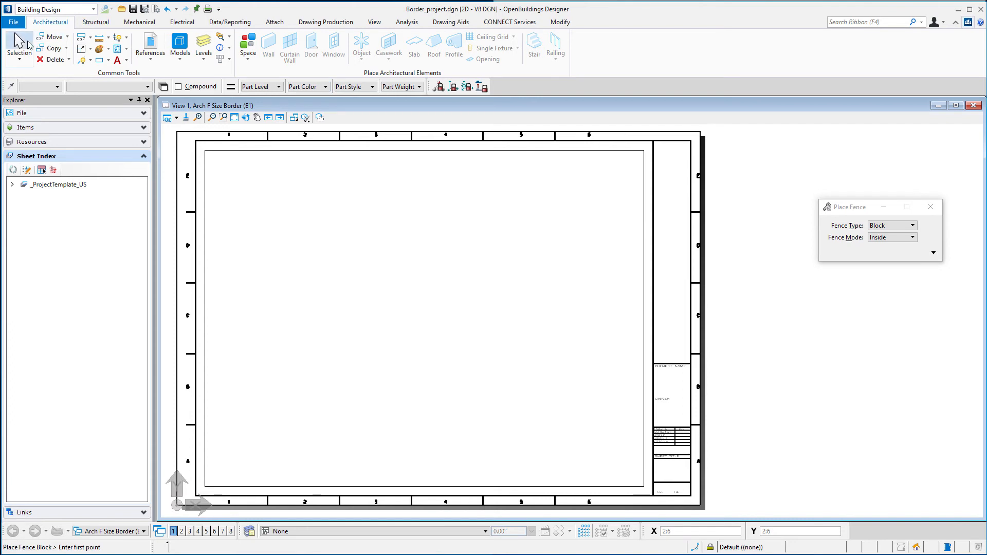
pyautogui.click(52, 60)
pyautogui.click(598, 152)
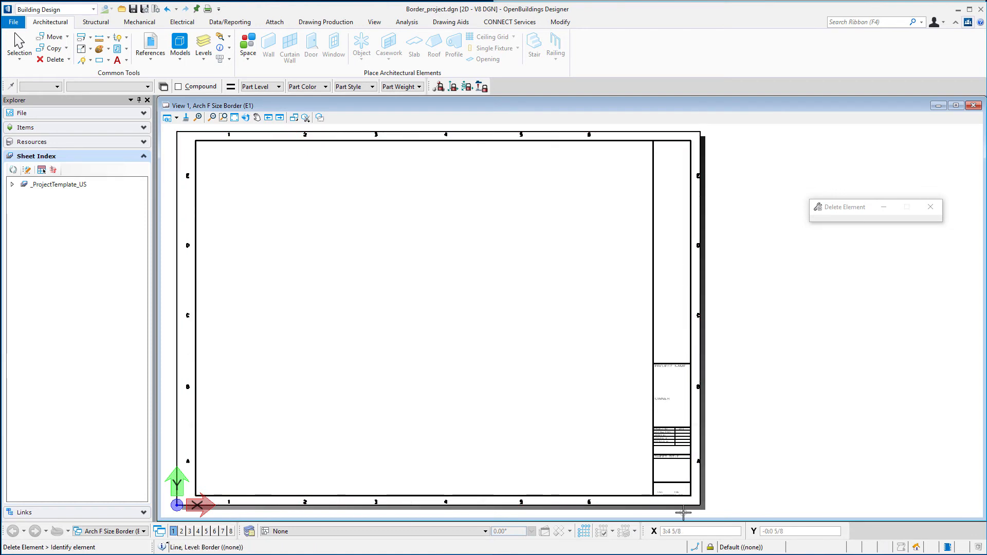
# Place the text "PROJECT ABC" in the XYZ_Drawing Title style, offset :3/4 directly below the start of the title block's PROJECT NAME: label
pyautogui.scroll(2, 683, 513)
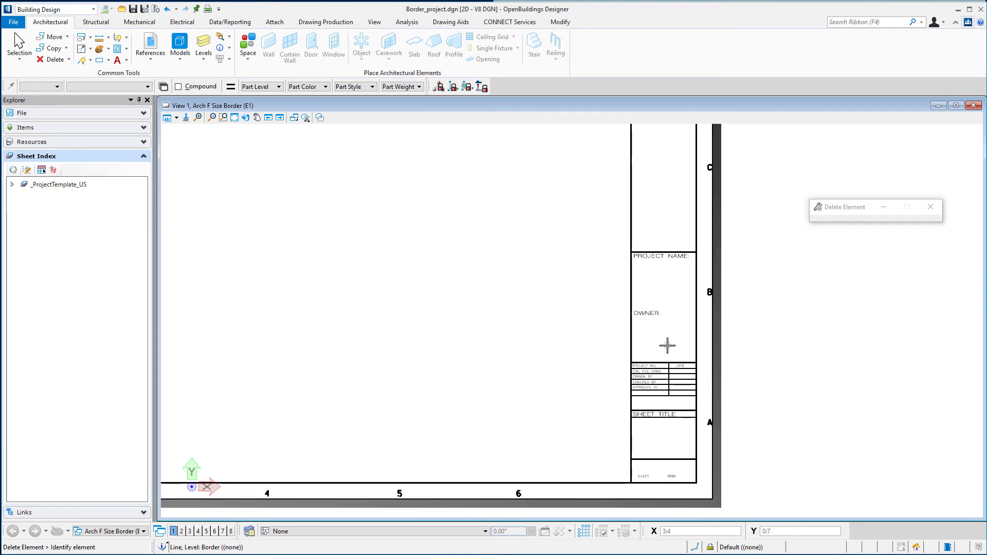
pyautogui.scroll(2, 662, 354)
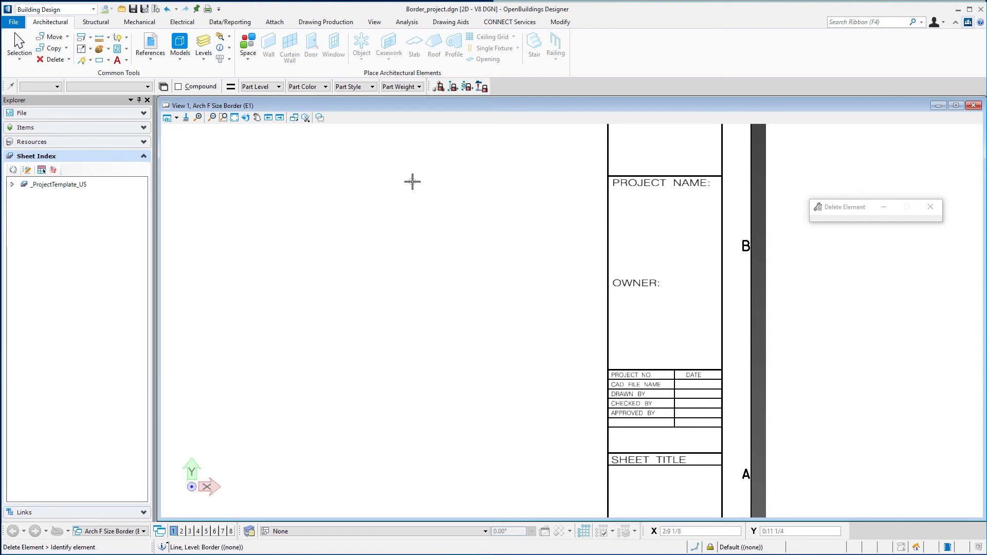
pyautogui.click(328, 23)
pyautogui.click(437, 57)
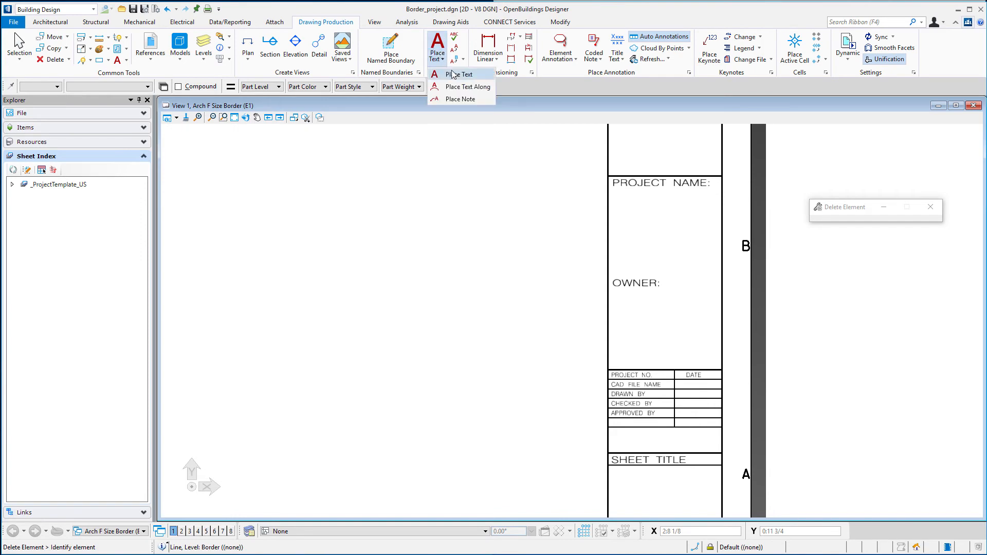
pyautogui.click(455, 75)
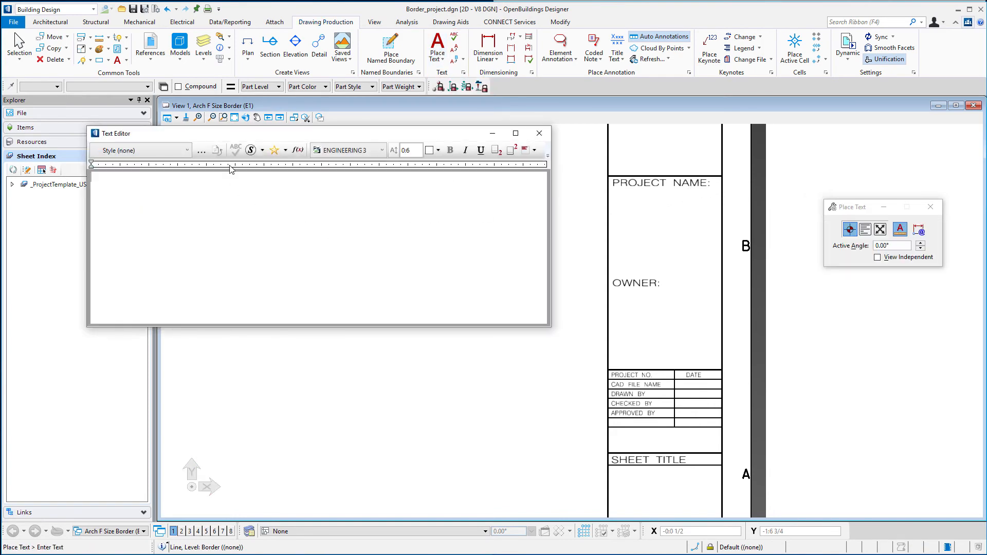
pyautogui.click(165, 150)
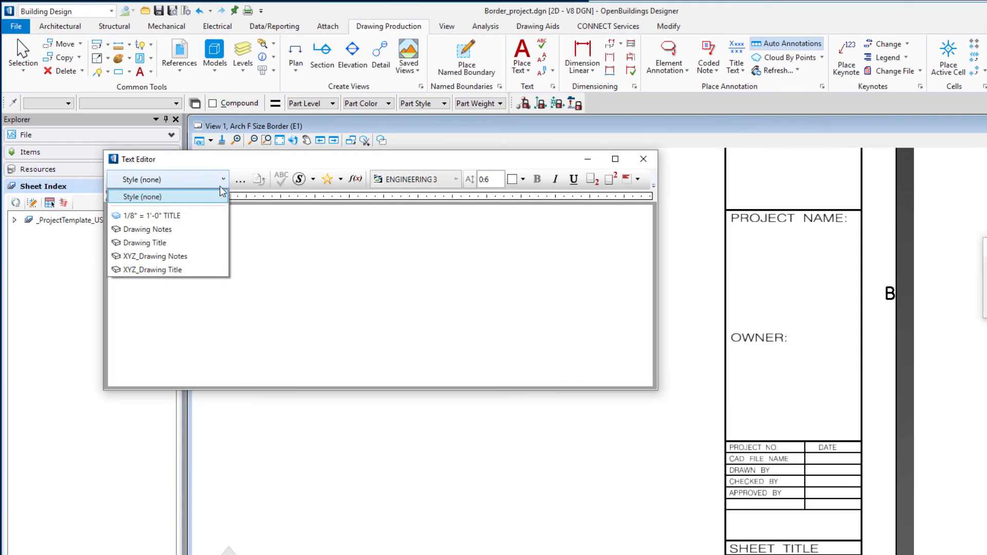
pyautogui.click(196, 270)
pyautogui.write('P')
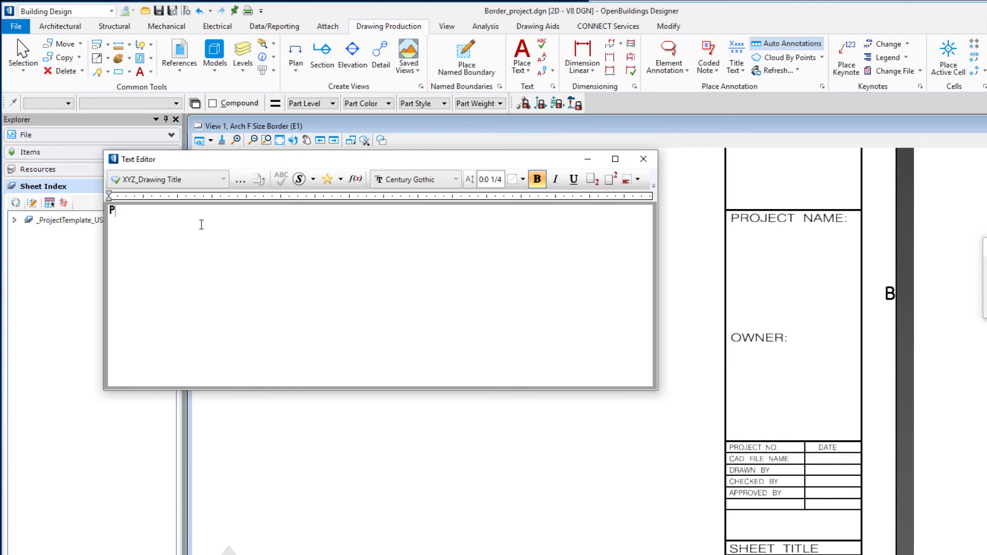
pyautogui.write('ROJECT ABC')
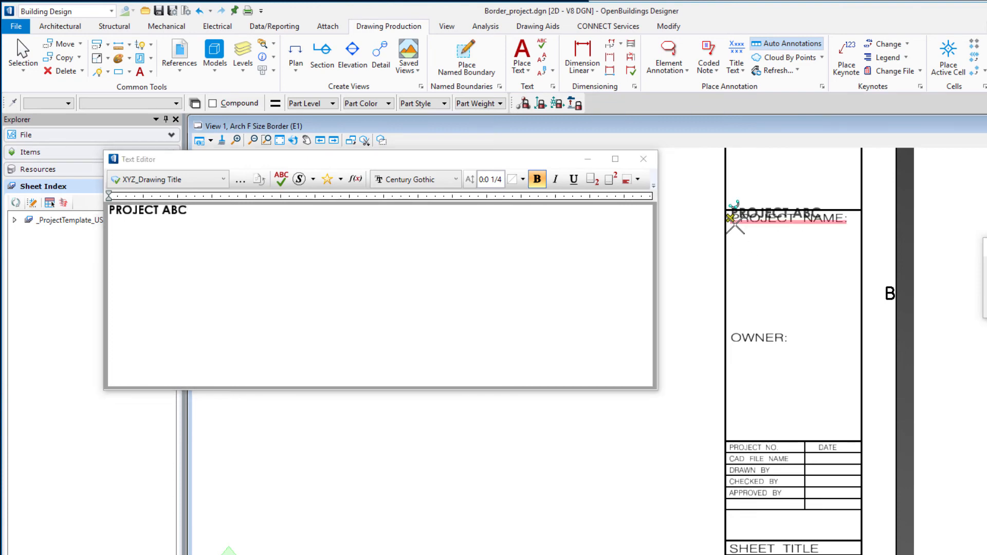
pyautogui.press('o')
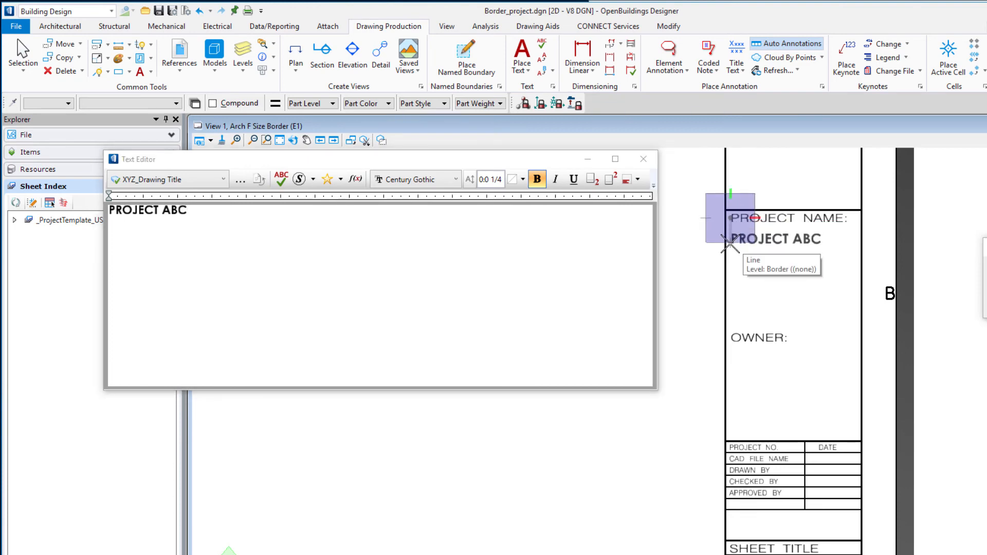
pyautogui.write(':3/4')
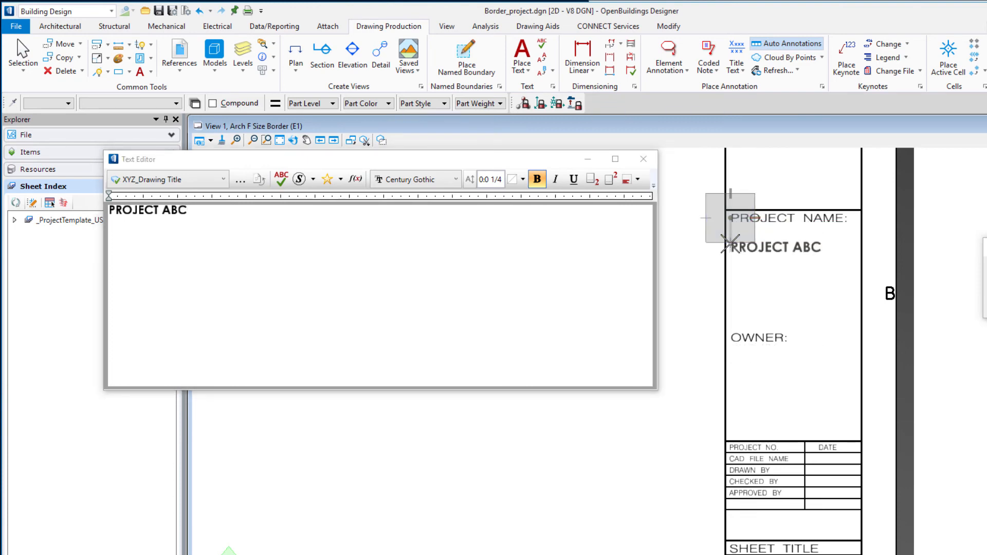
pyautogui.click(731, 243)
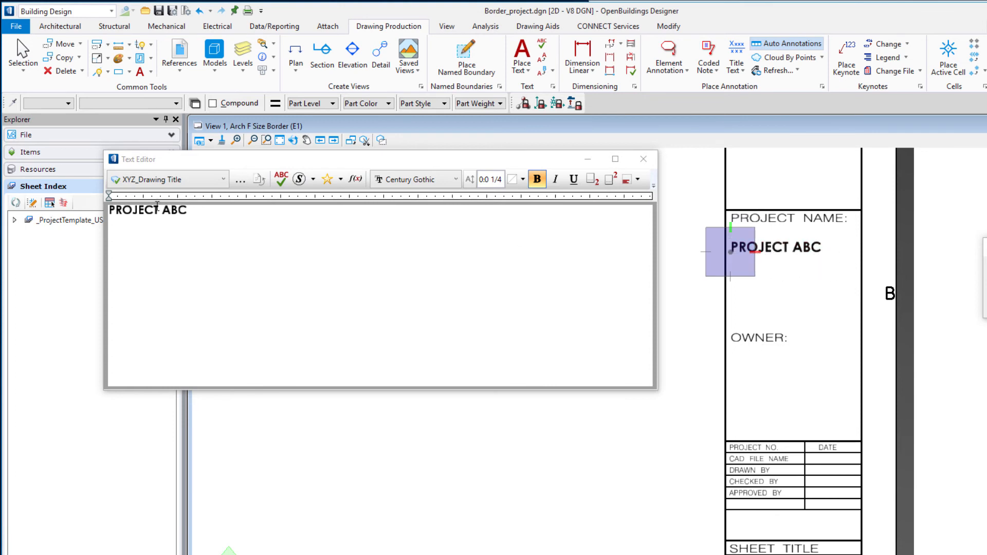
# Replace the text with "OWNER 123", place it below the title block's OWNER: label, and finish placing text with the whole sheet in view
pyautogui.moveTo(193, 212); pyautogui.dragTo(107, 208)
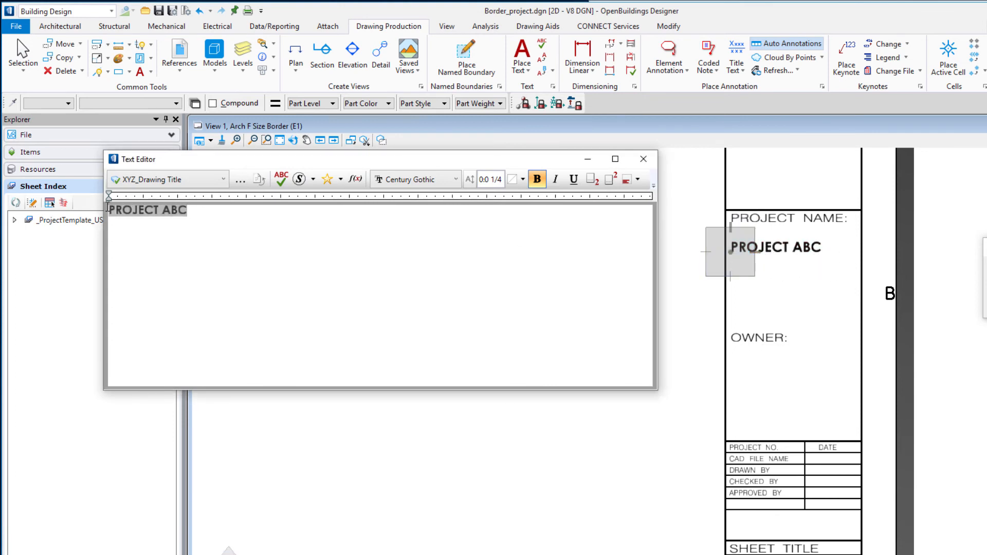
pyautogui.write('OWNER 123')
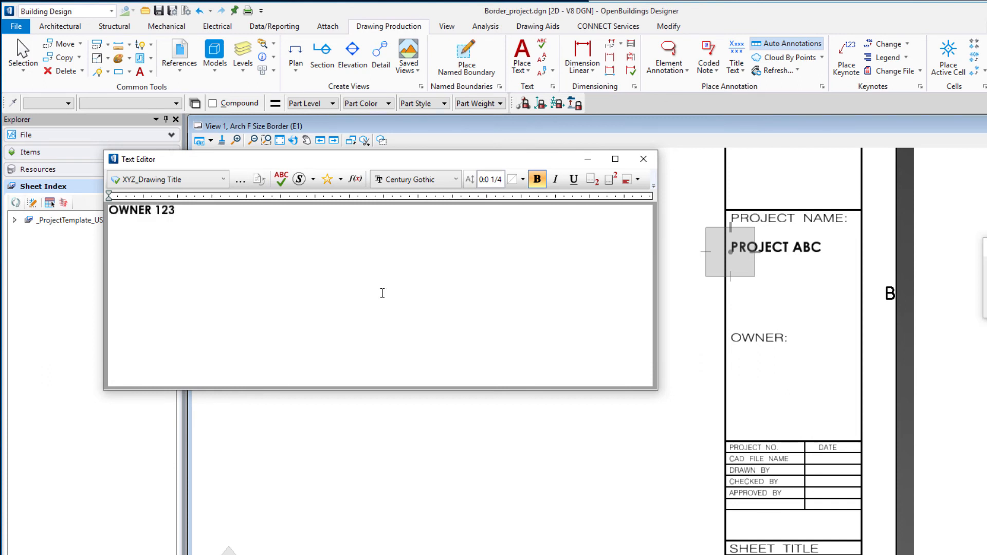
pyautogui.click(733, 373)
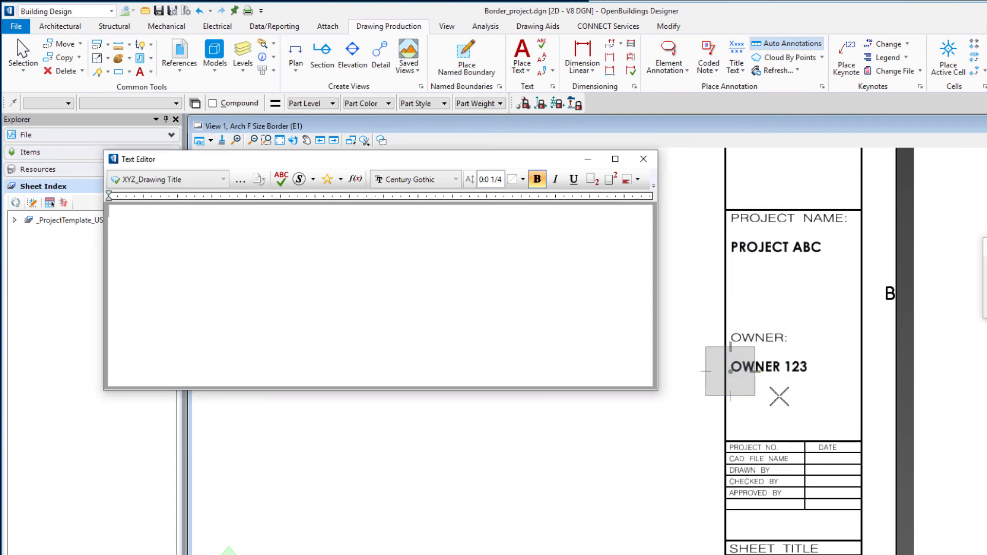
pyautogui.click(644, 160)
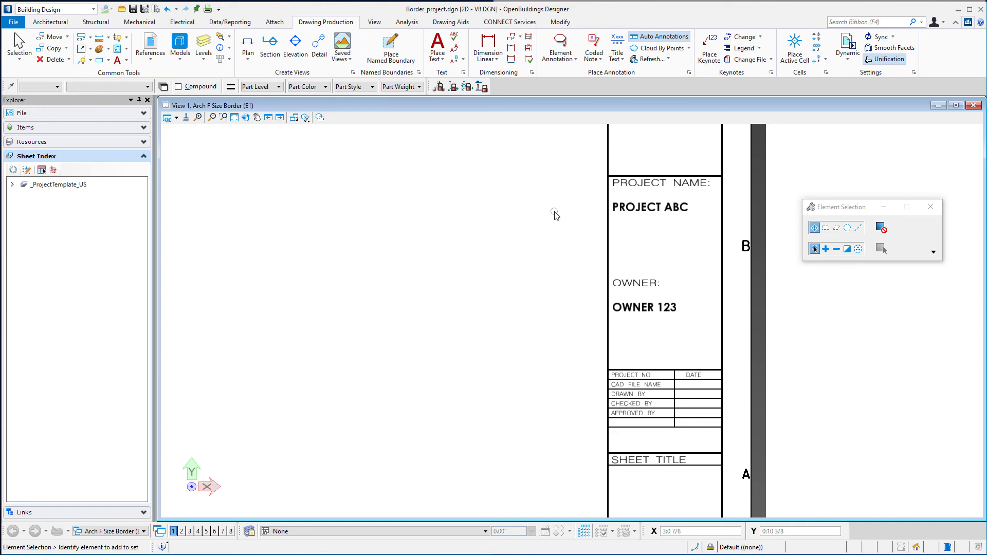
pyautogui.click(234, 117)
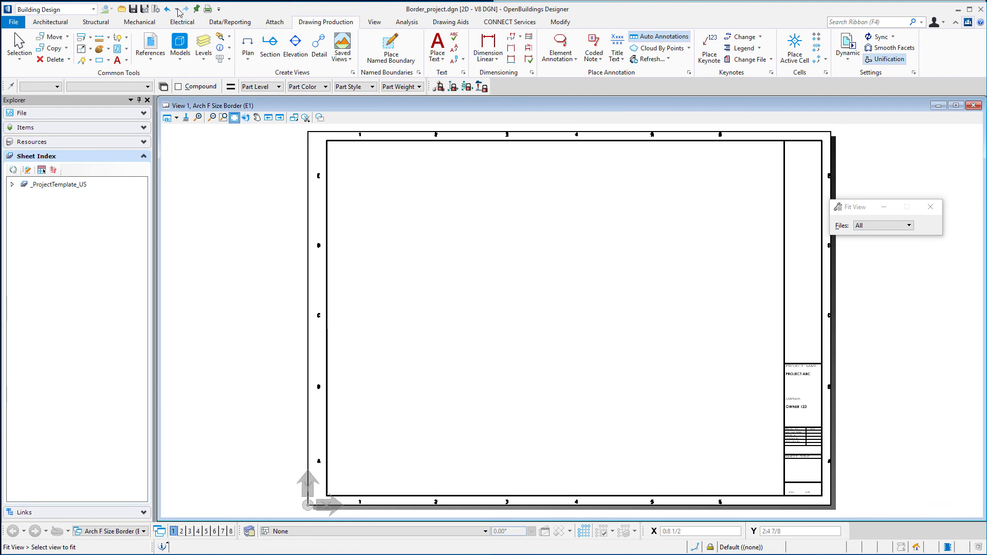